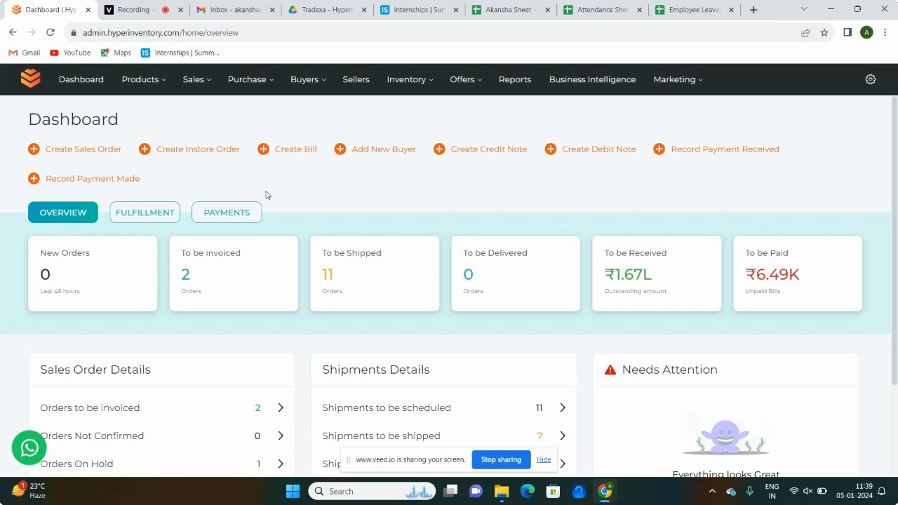
Open the sales delivery challans list and start creating a new delivery challan.
left_click(197, 82)
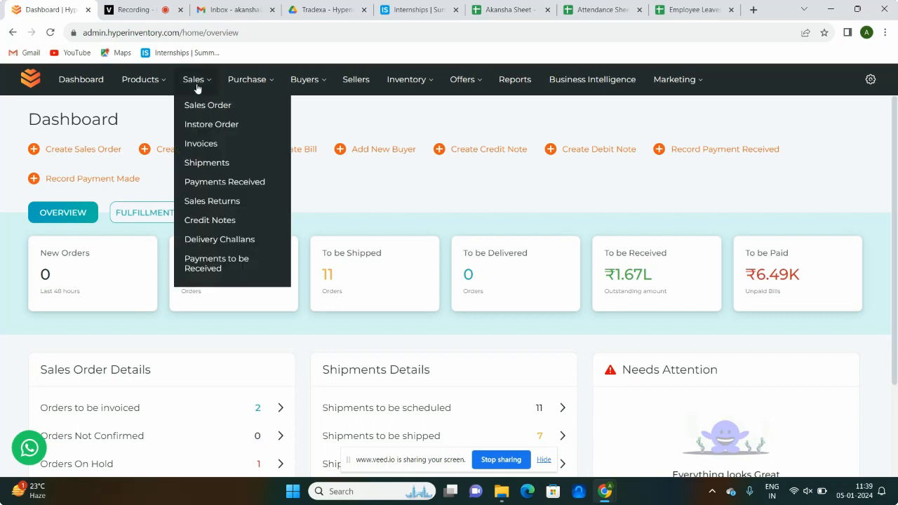
left_click(220, 240)
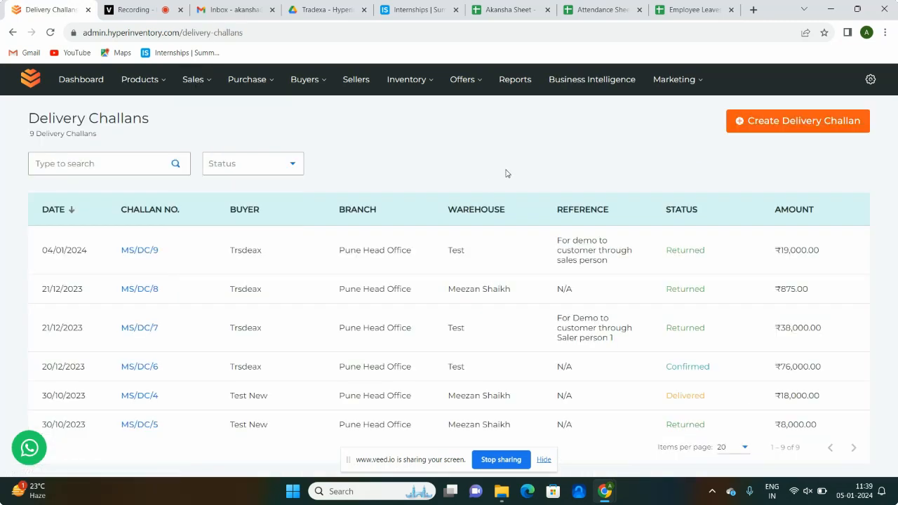
left_click(777, 130)
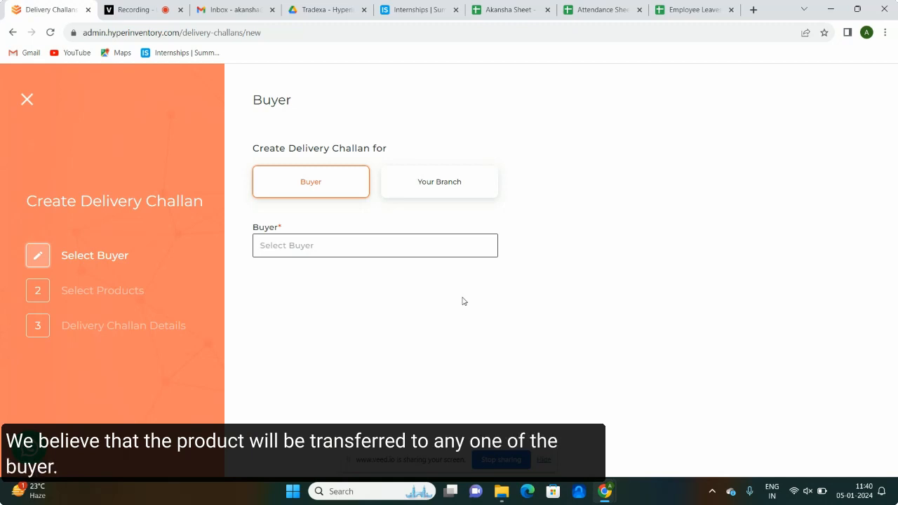
Choose Trsdeax as the challan's buyer and continue to product selection with the preselected billing and shipping addresses.
left_click(400, 244)
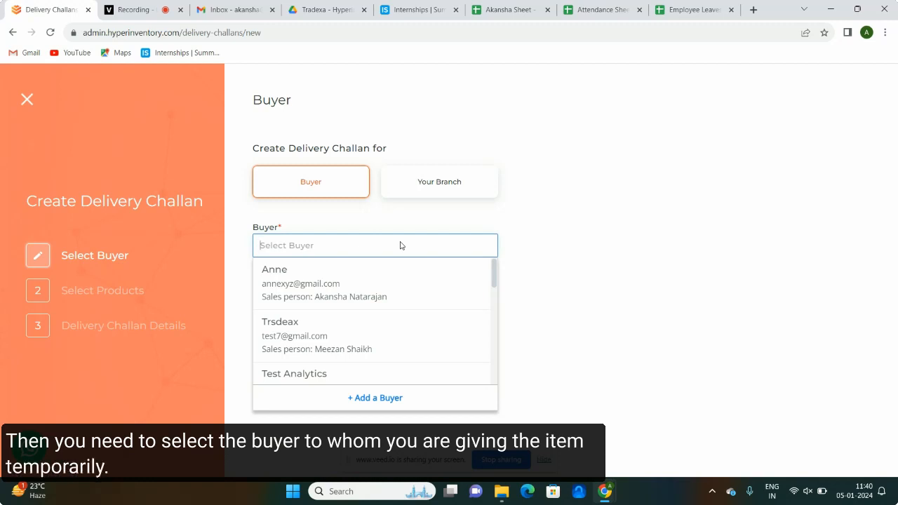
left_click(355, 331)
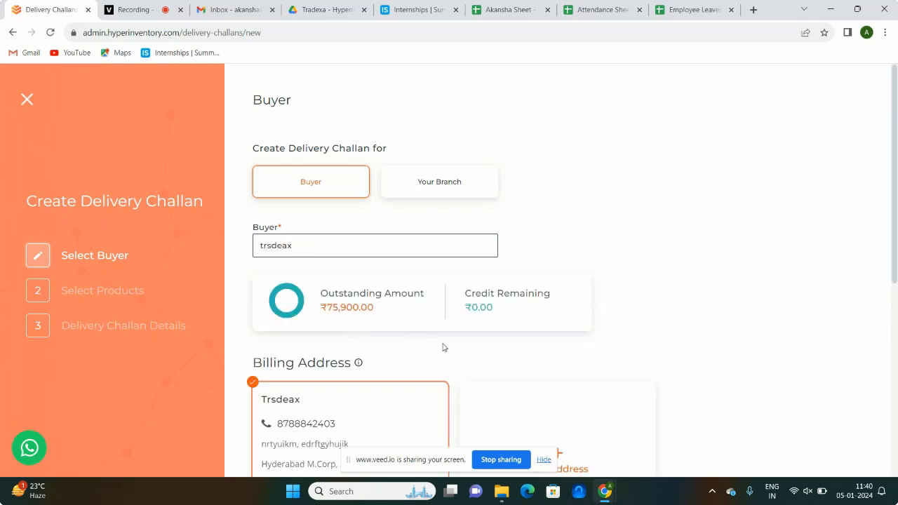
scroll(443, 347, "down", 4)
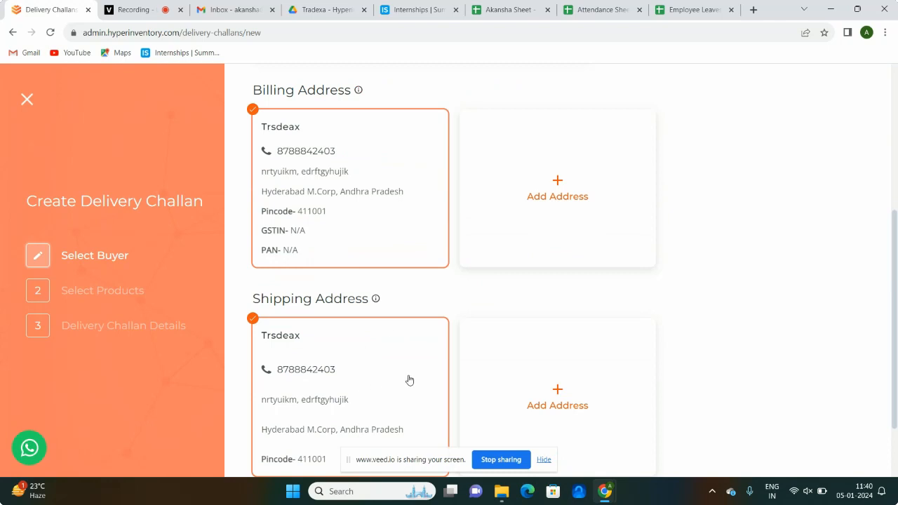
scroll(409, 380, "down", 2)
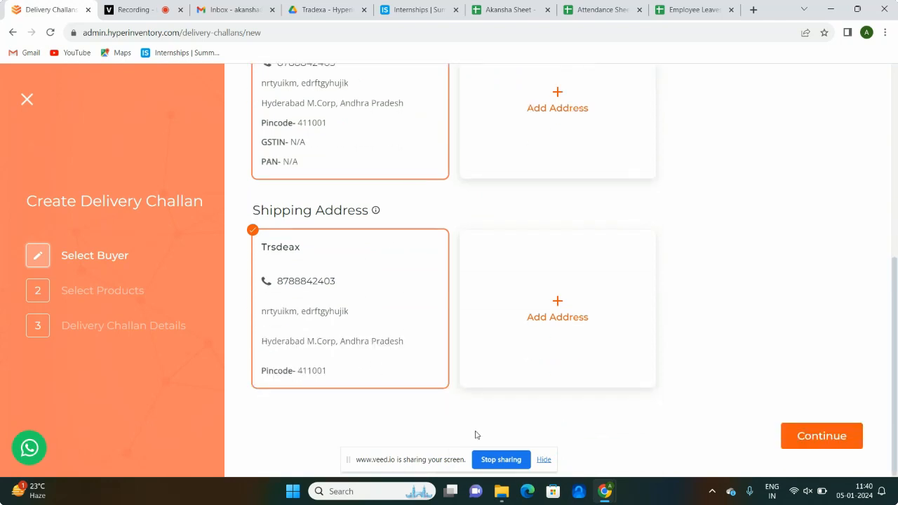
left_click(808, 439)
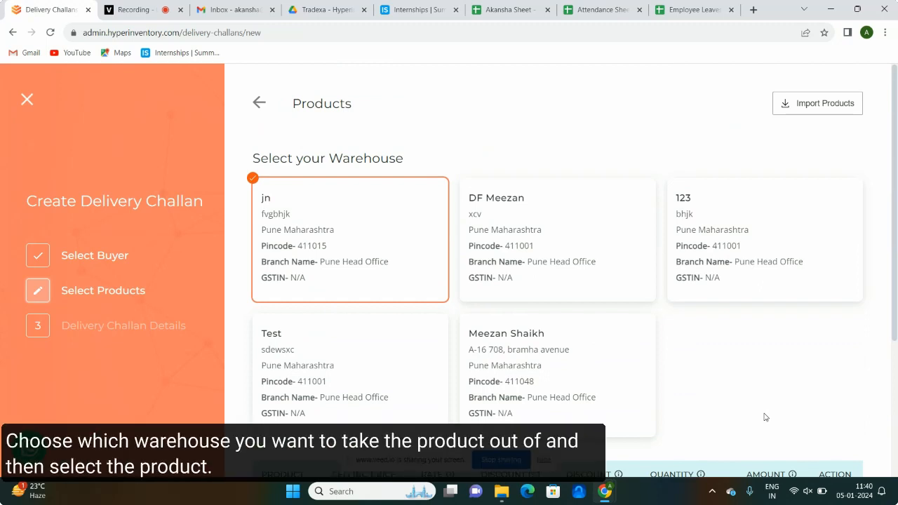
Select the Test warehouse and add the (Box Damaged) Energizer Booklight Bkfn2B4, excluding out-of-stock products from the product list.
left_click(352, 376)
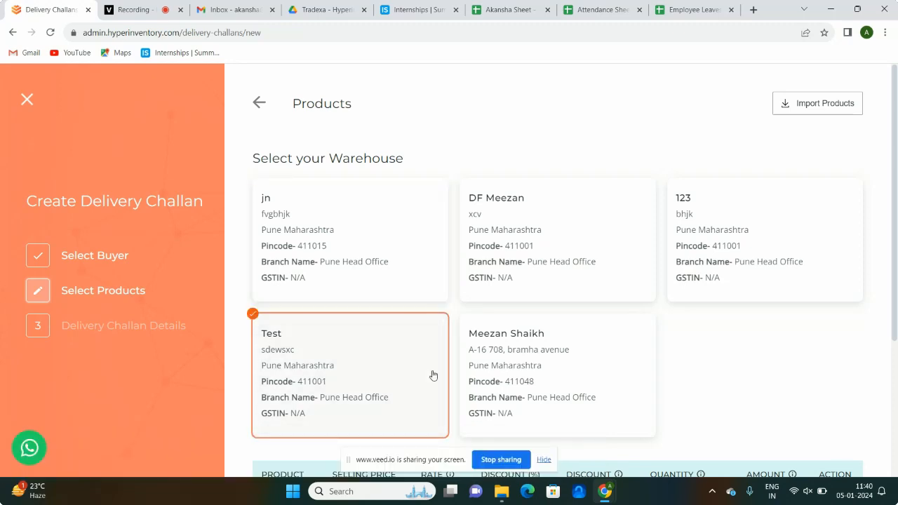
scroll(433, 375, "down", 3)
left_click(555, 309)
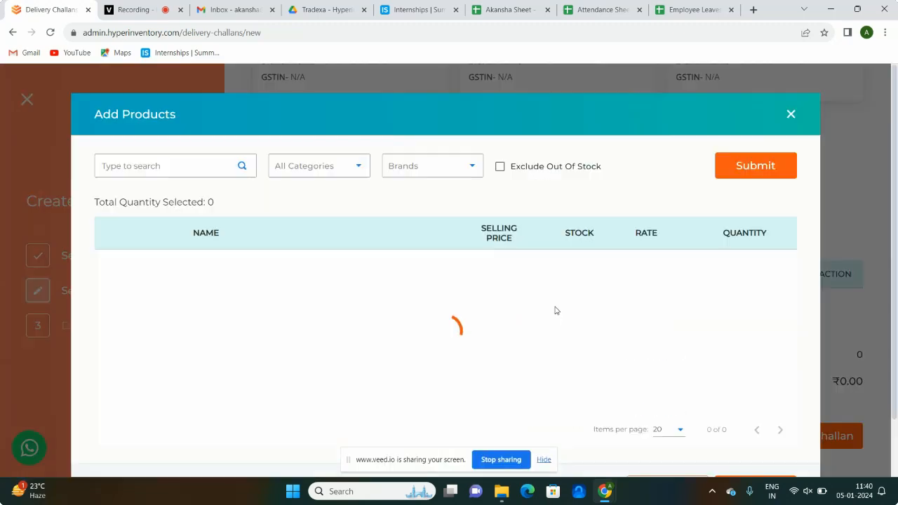
left_click(501, 168)
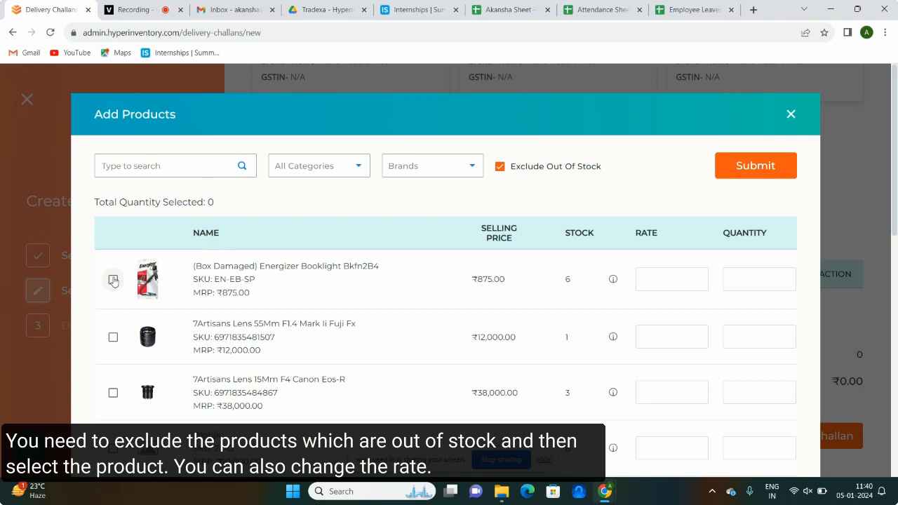
left_click(113, 280)
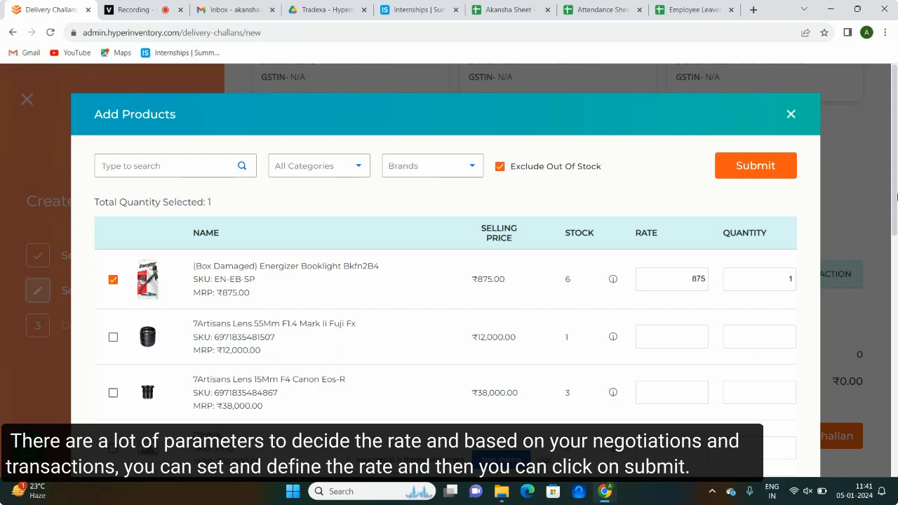
left_click(749, 174)
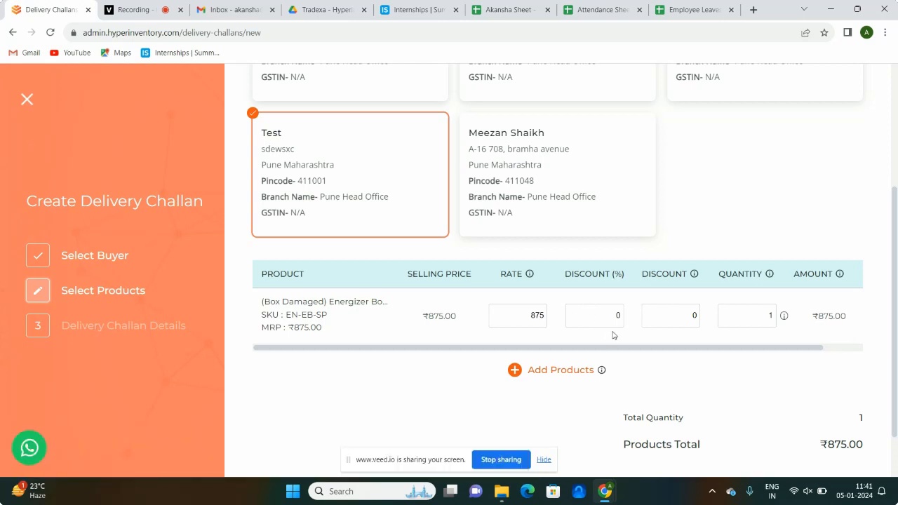
Download the sample CSV for bulk product import, examine its columns in Excel, and return to the challan's product list.
scroll(612, 336, "up", 3)
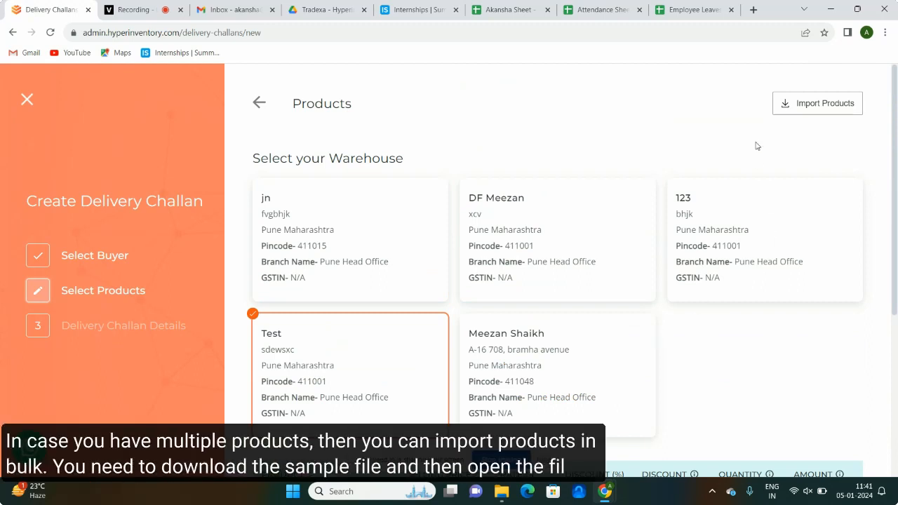
left_click(812, 105)
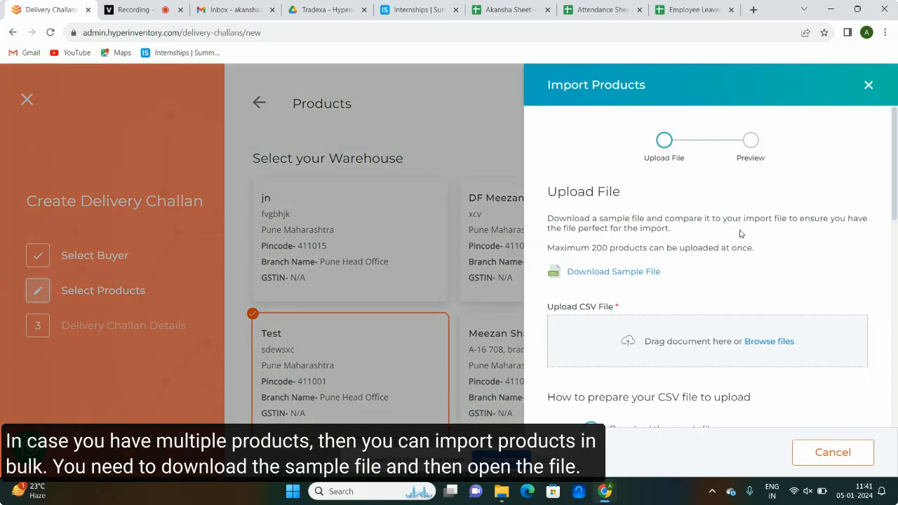
left_click(609, 276)
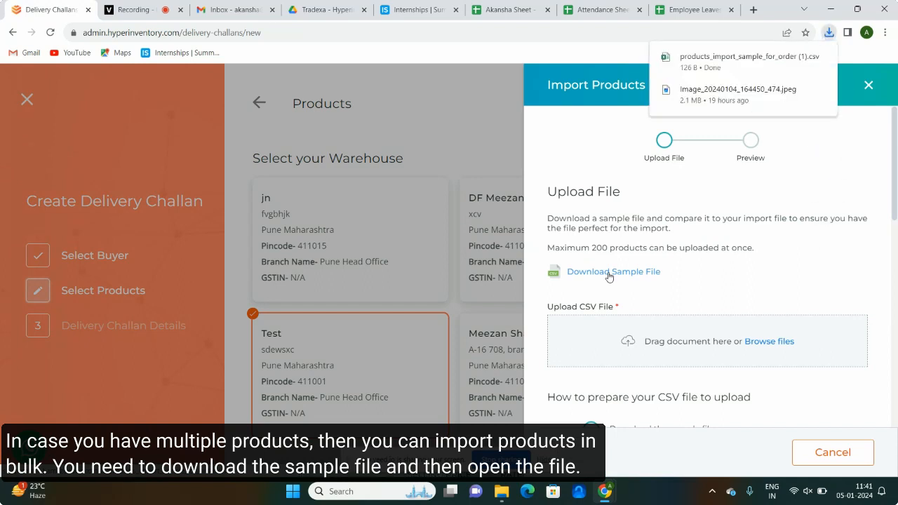
left_click(728, 60)
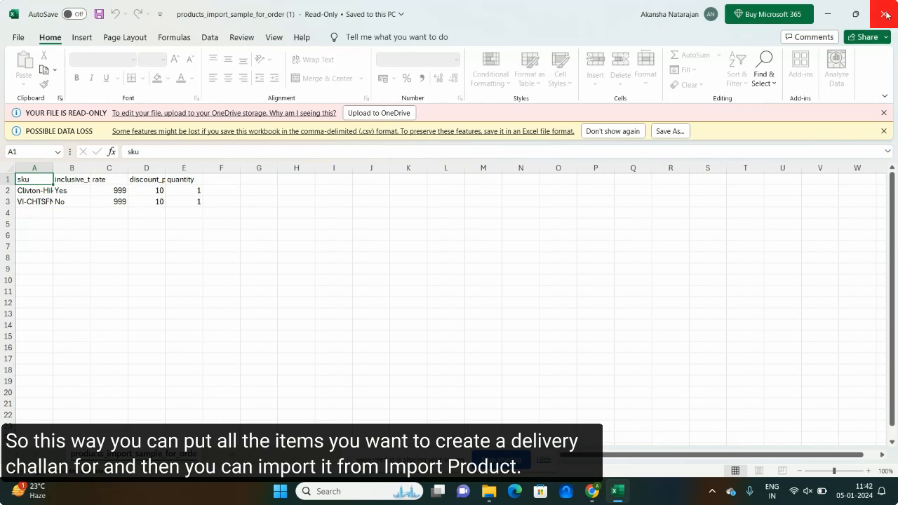
left_click(825, 17)
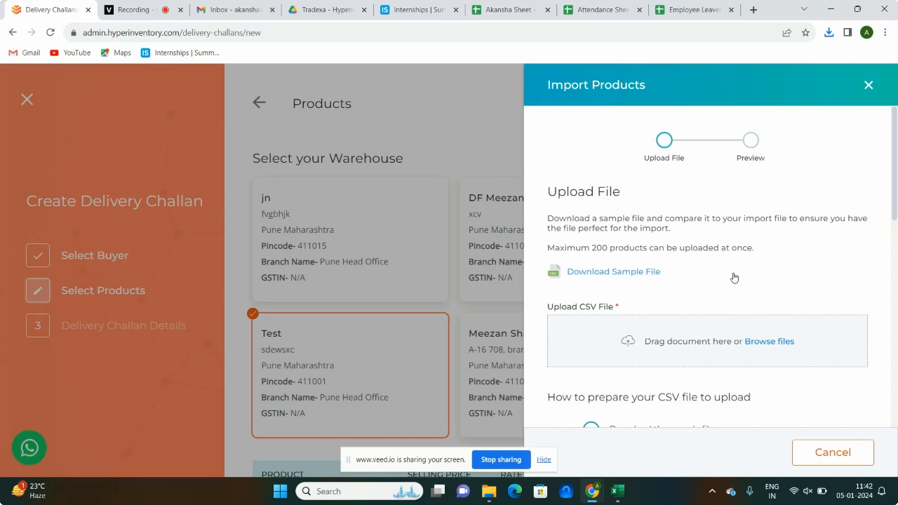
left_click(868, 85)
Create the delivery challan from the selected product and enter "For demo to customer through sales person" as its reference number.
scroll(637, 364, "down", 4)
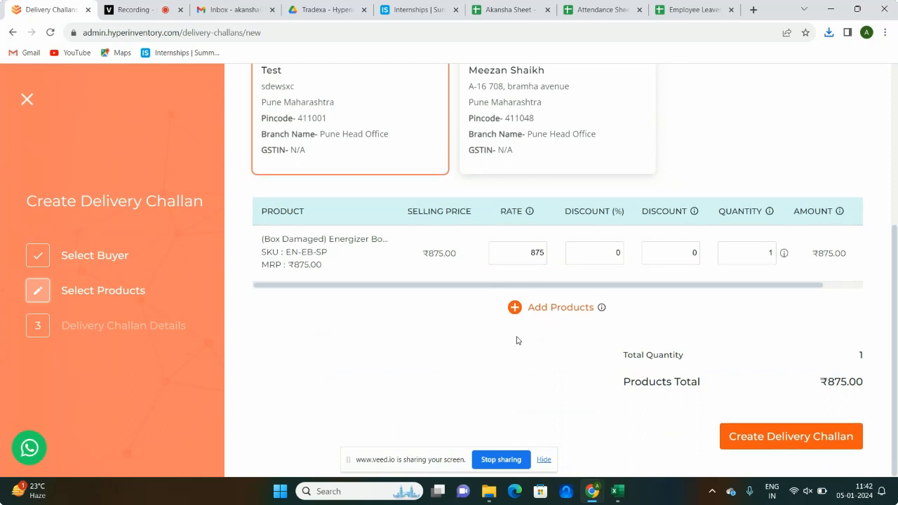
left_click(745, 437)
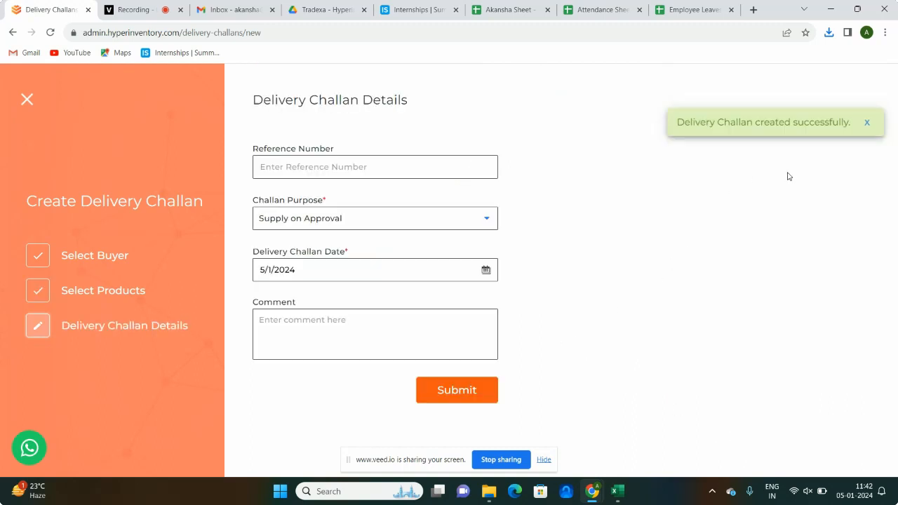
left_click(458, 167)
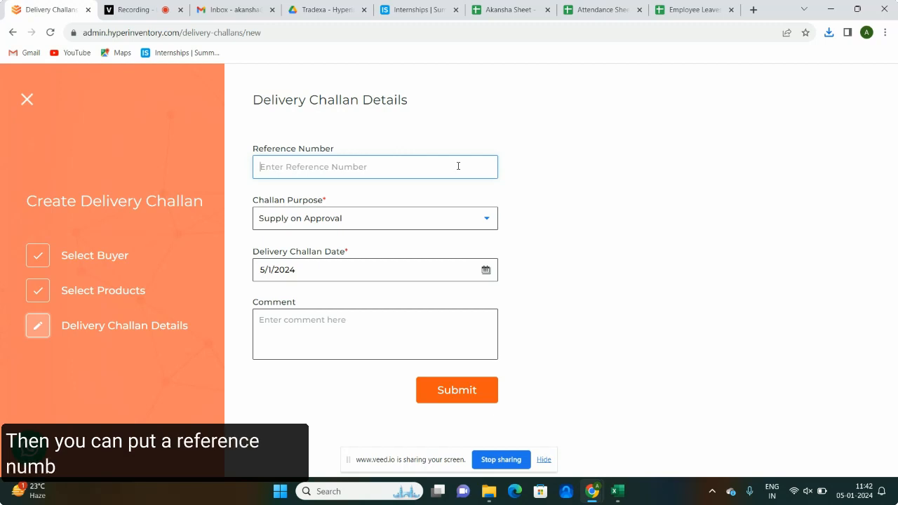
type("F")
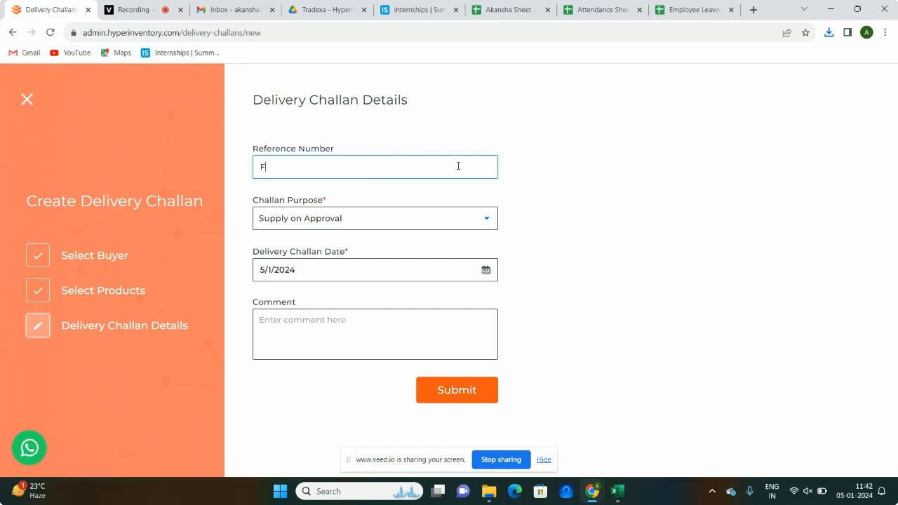
type("or demo to customer through")
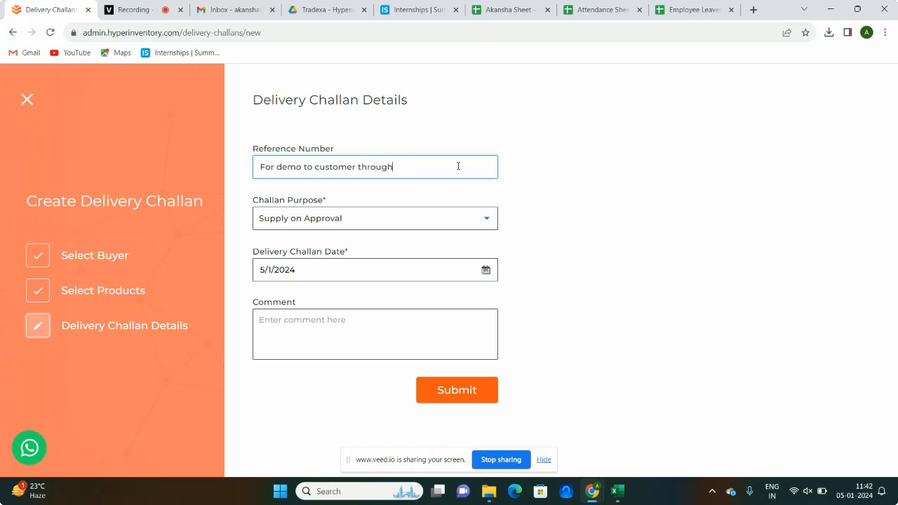
type(" sales person")
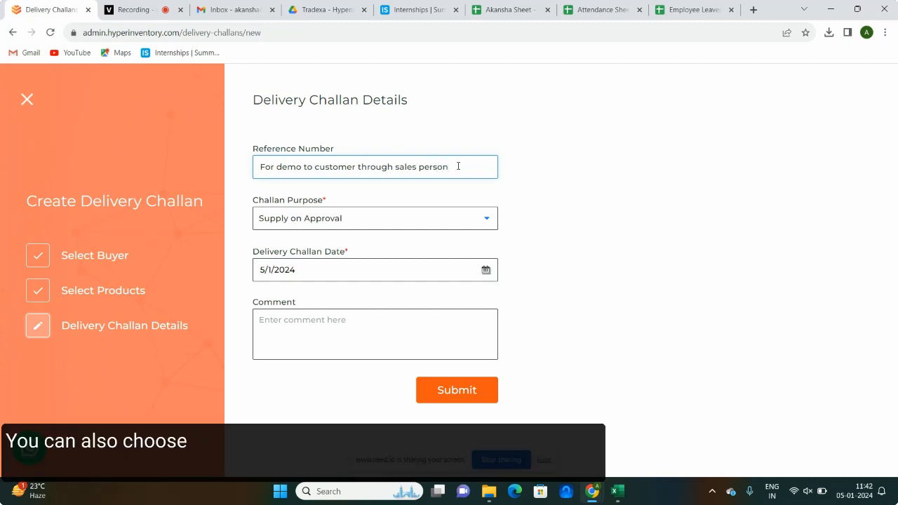
Check the challan purpose options, keep Supply on Approval, and submit the delivery challan details.
left_click(445, 228)
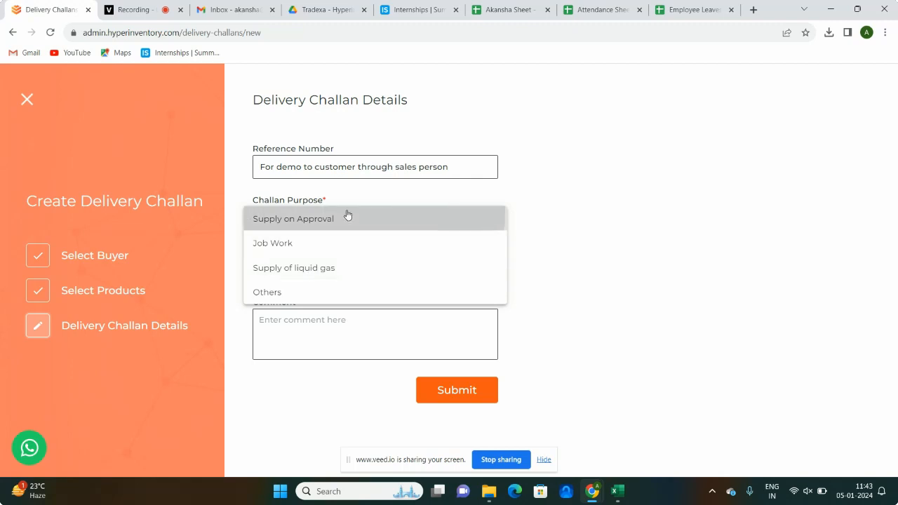
left_click(559, 240)
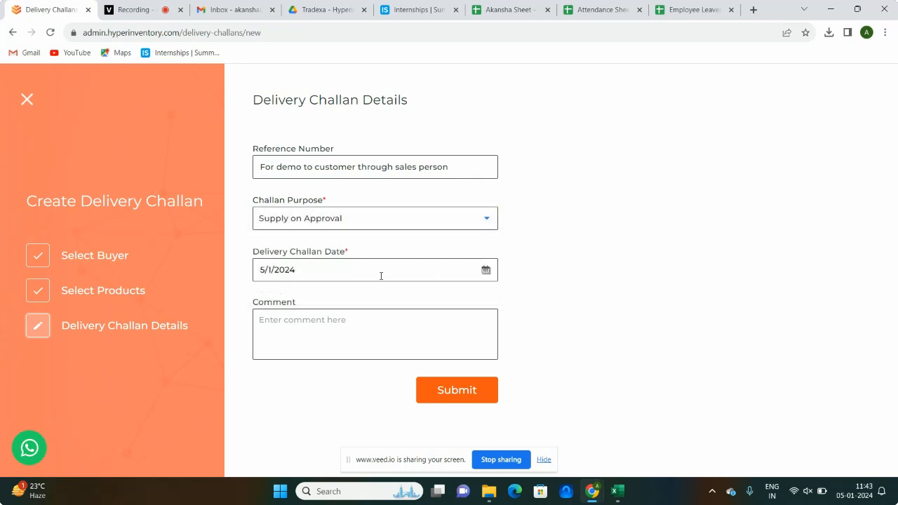
left_click(457, 390)
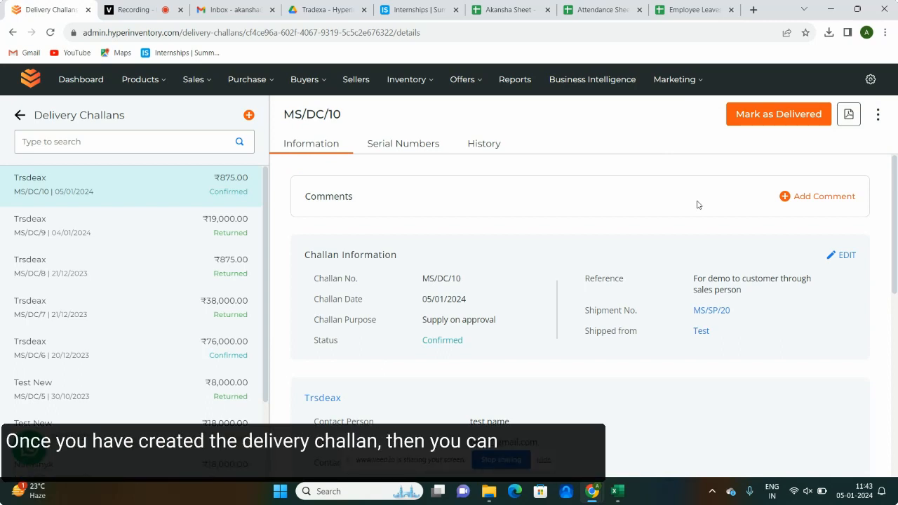
Mark the new delivery challan as delivered and then as returned.
left_click(772, 114)
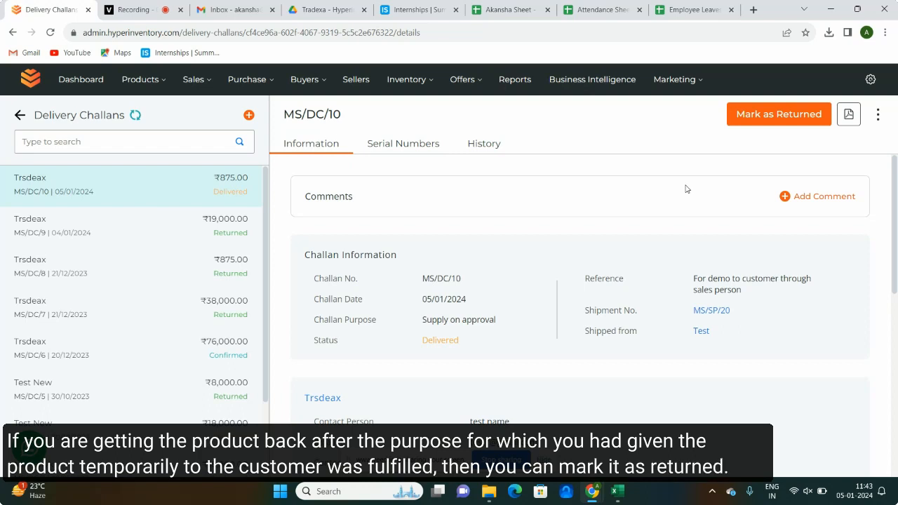
left_click(779, 112)
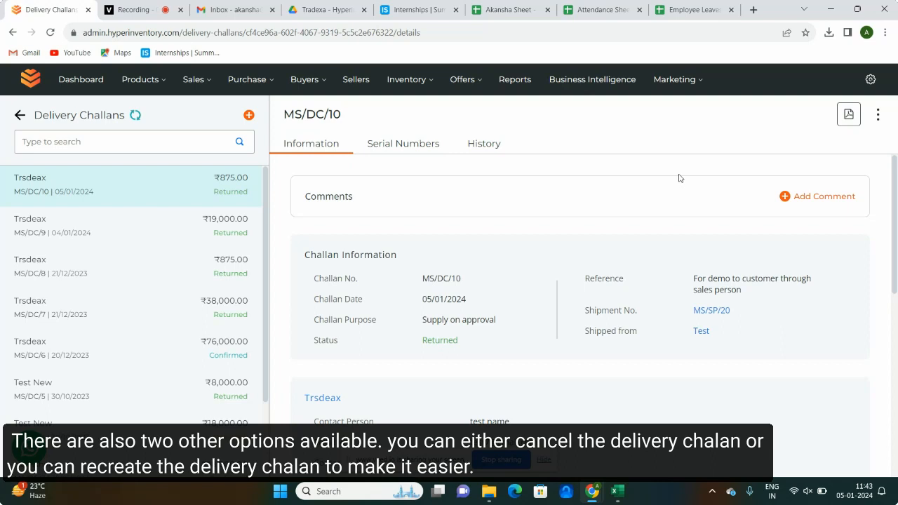
left_click(877, 115)
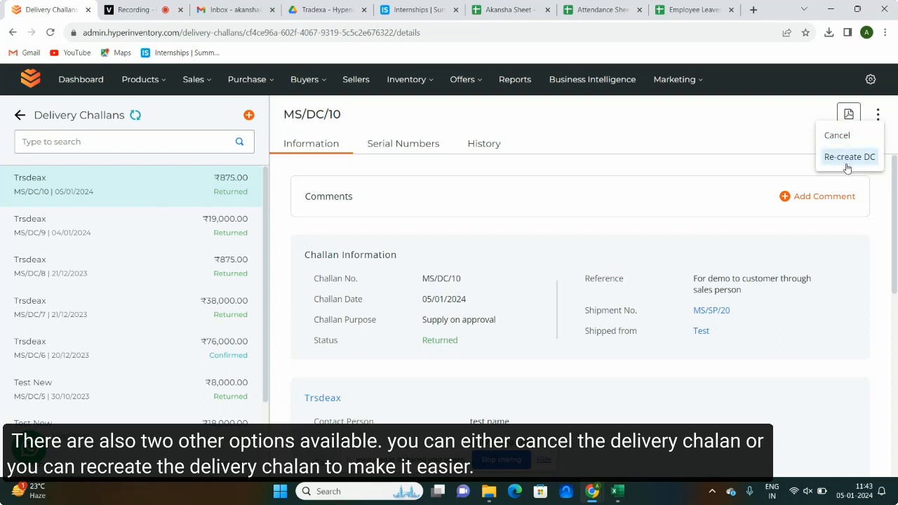
left_click(747, 141)
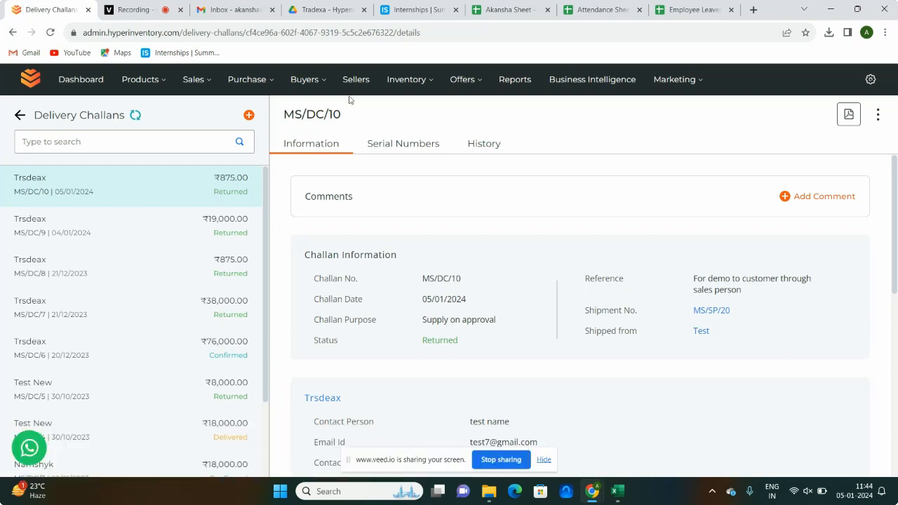
left_click(131, 9)
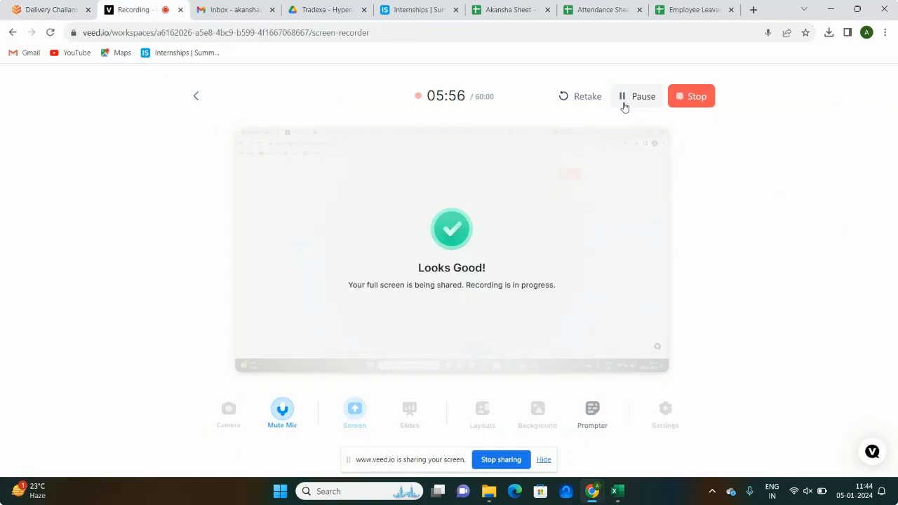